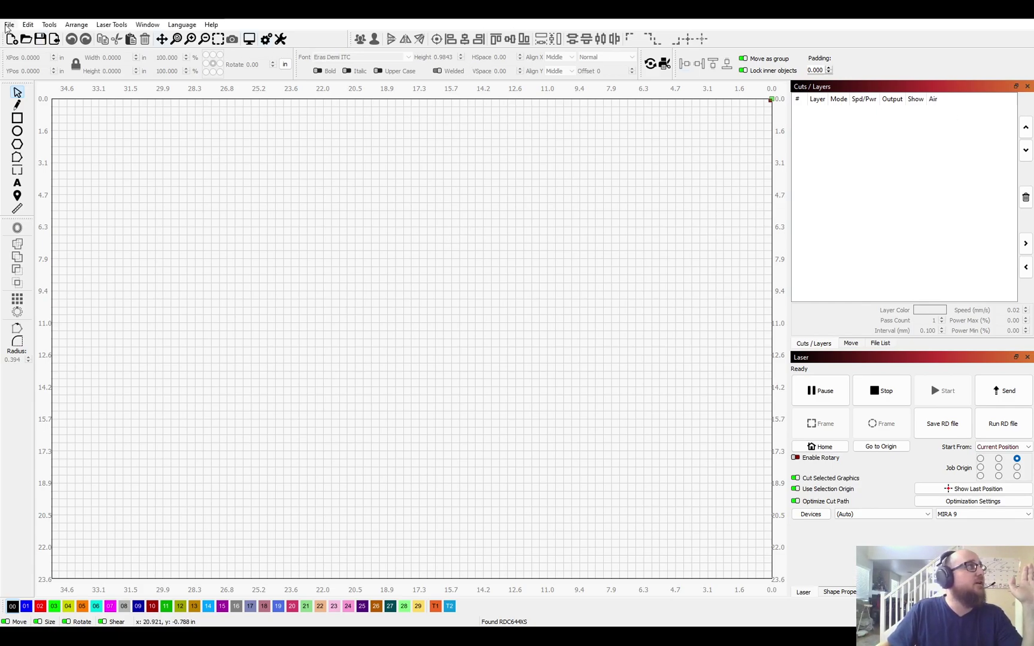
# - Load Machine Settings.lbset from USB Drive (E:) > Settings into the MIRA 9 machine settings
pyautogui.click(30, 26)
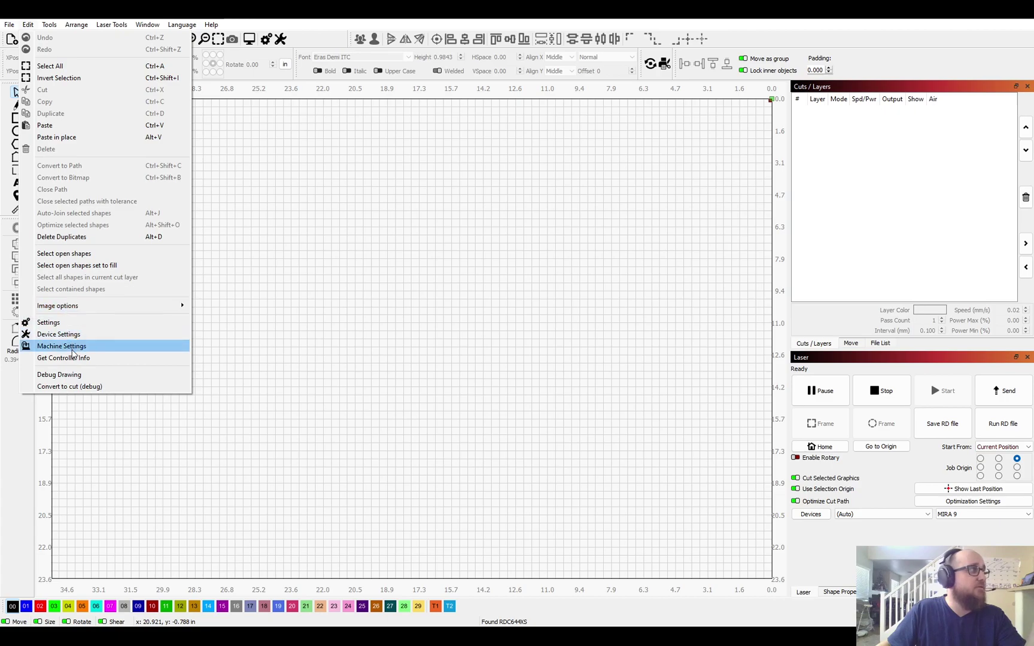
pyautogui.click(72, 347)
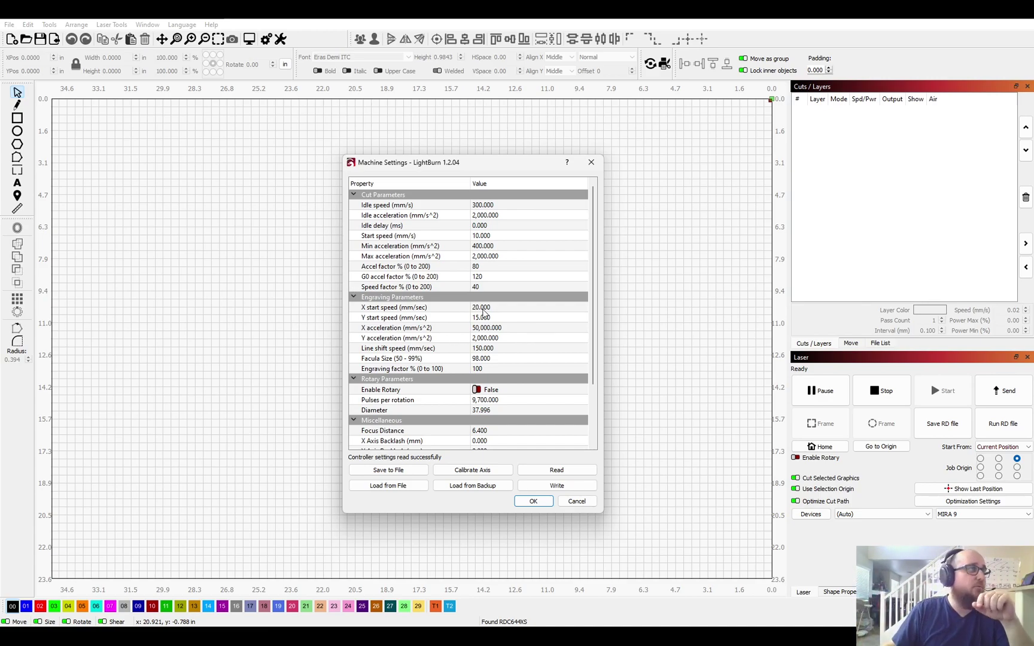
pyautogui.click(395, 487)
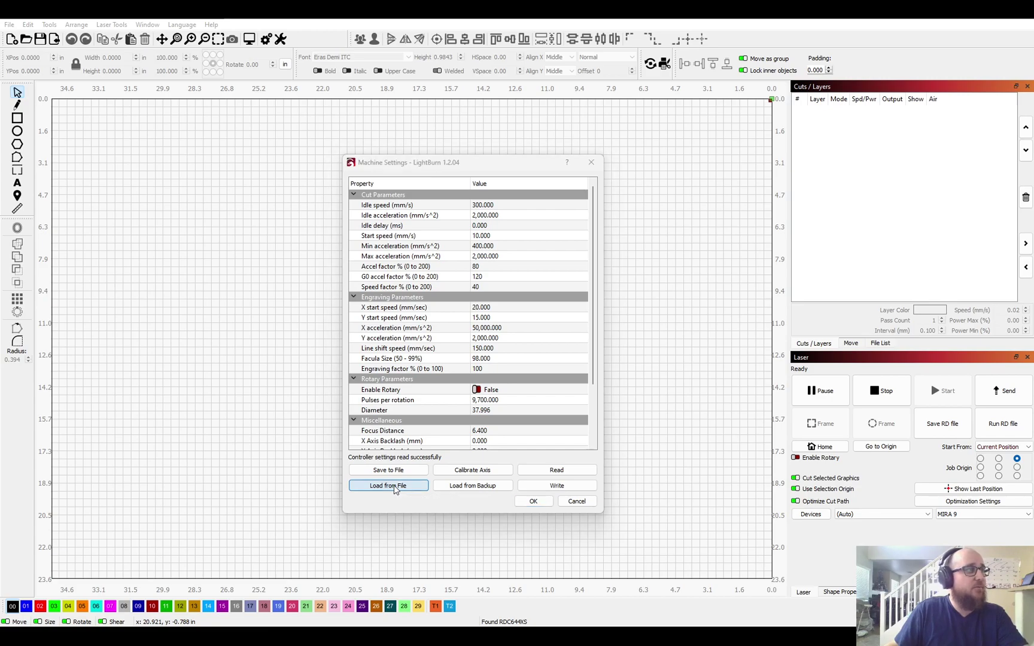
pyautogui.click(399, 363)
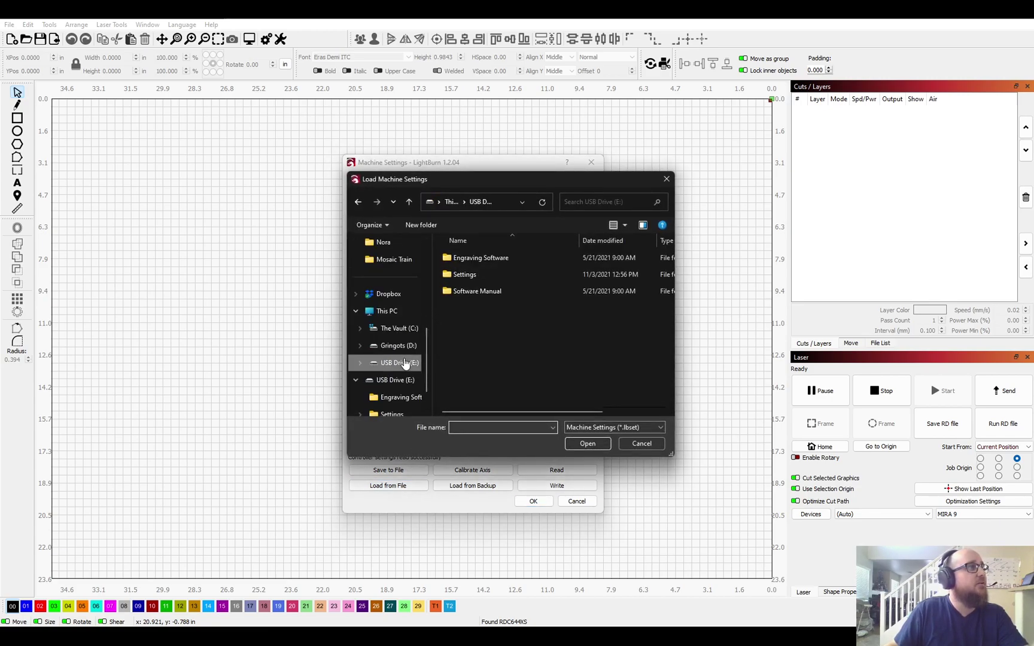
pyautogui.doubleClick(466, 274)
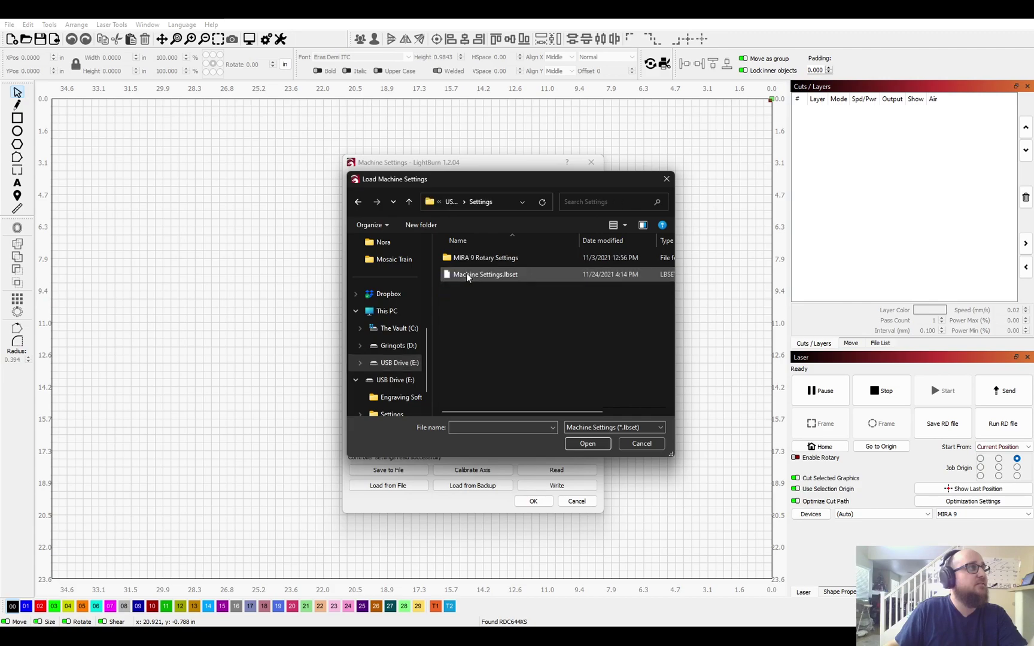
pyautogui.click(510, 275)
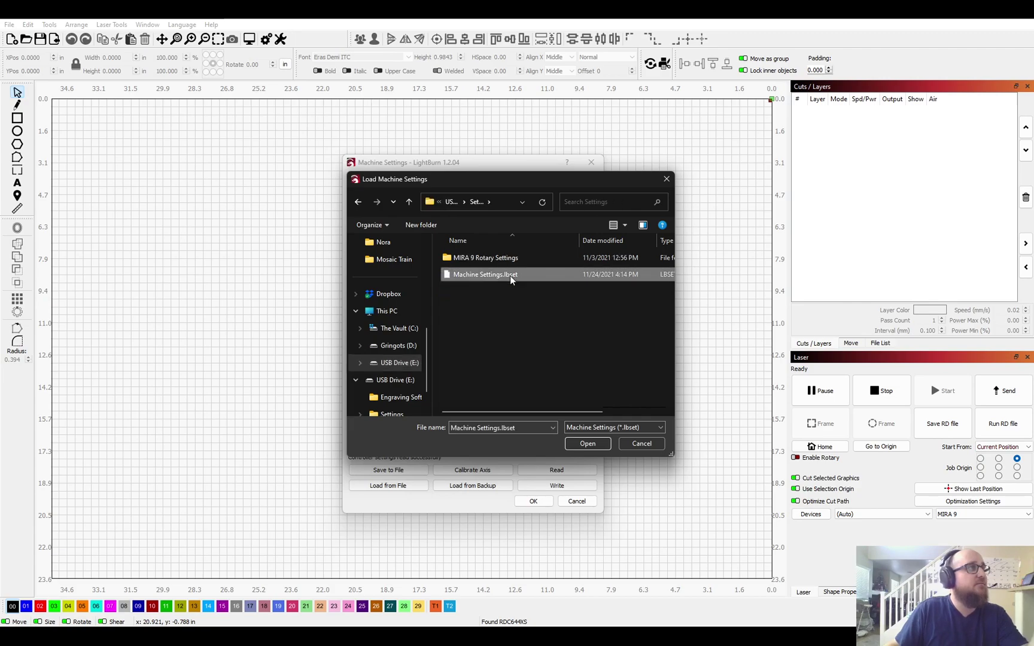
pyautogui.click(588, 444)
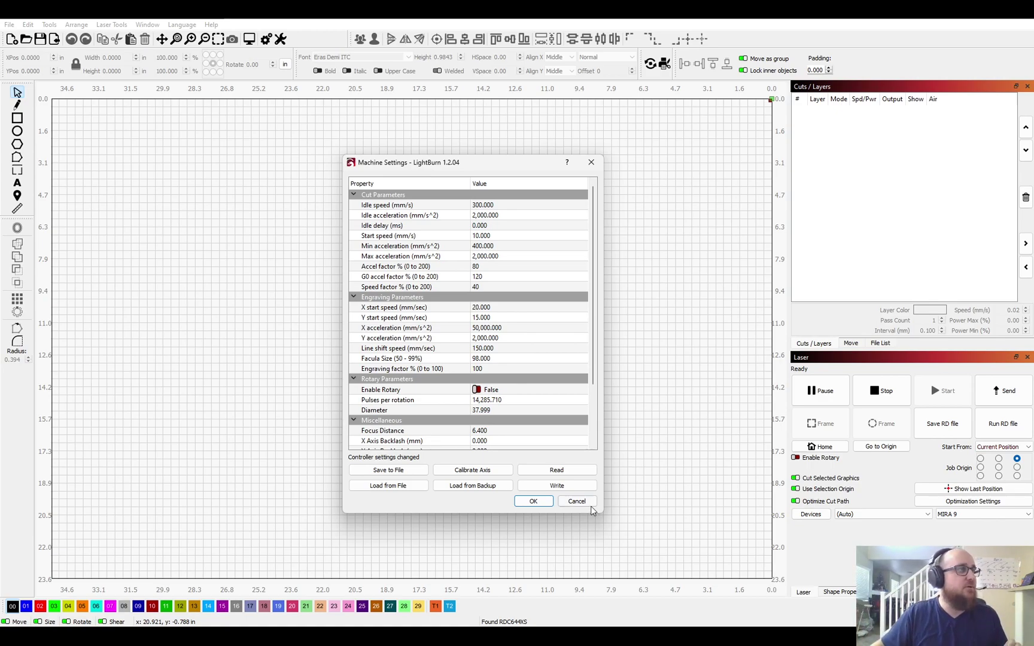
# - Import Scanning Offsets.lbso from USB Drive (E:) > Settings, overwriting the MIRA 9's existing offsets
pyautogui.click(591, 505)
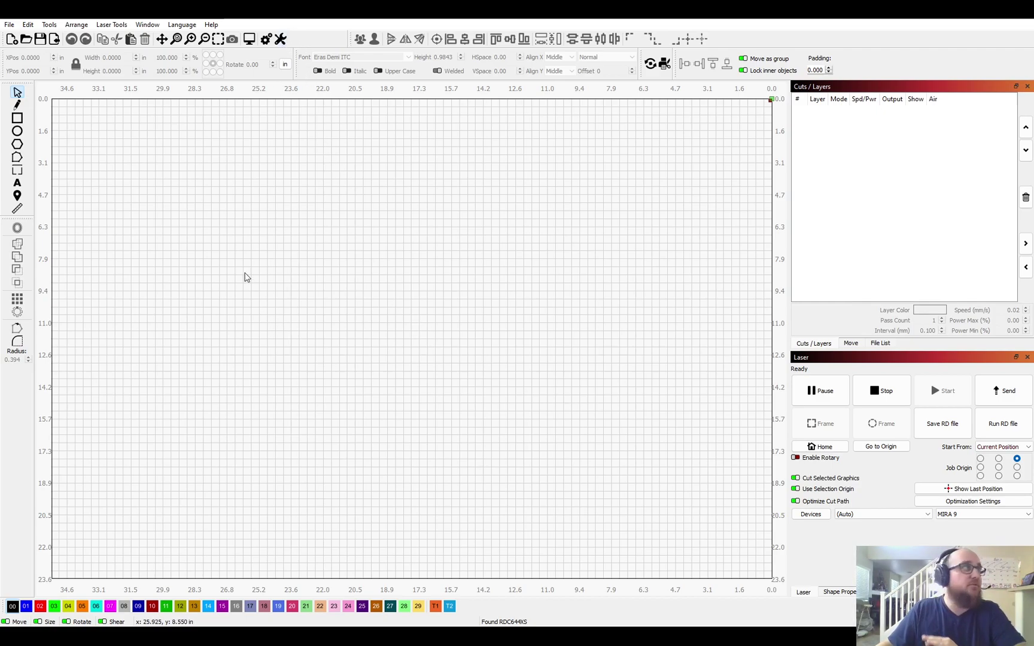
pyautogui.click(281, 40)
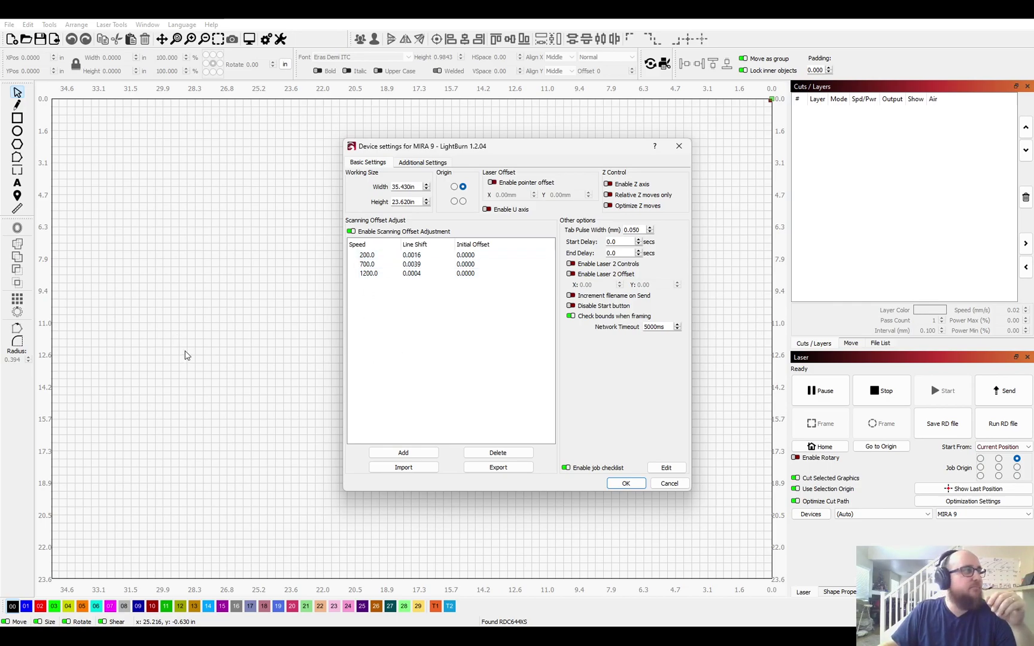
pyautogui.click(393, 474)
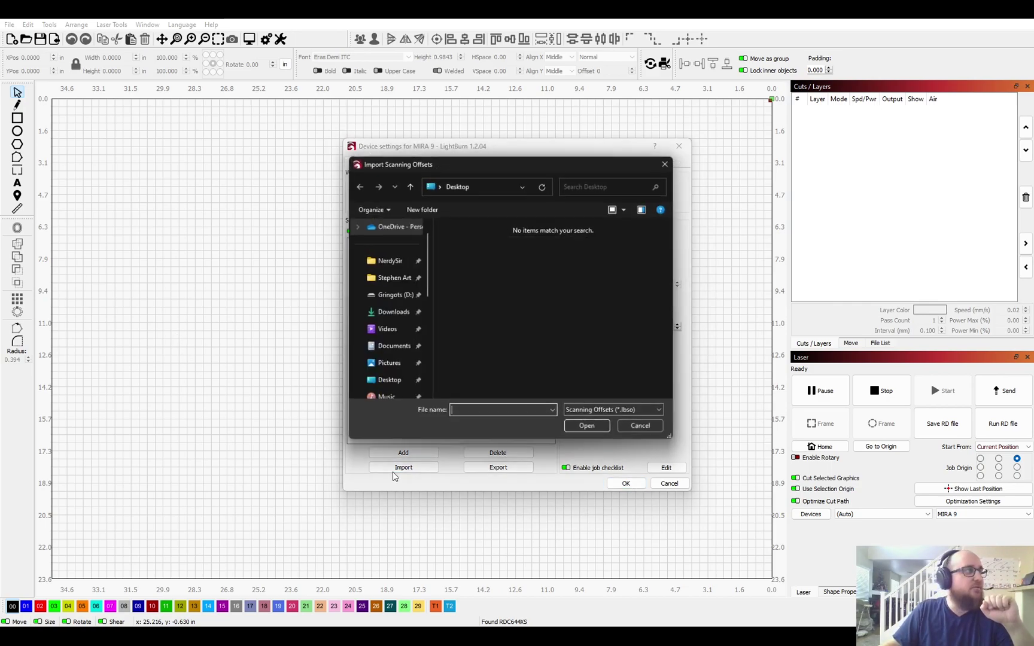
pyautogui.scroll(-6, 379, 354)
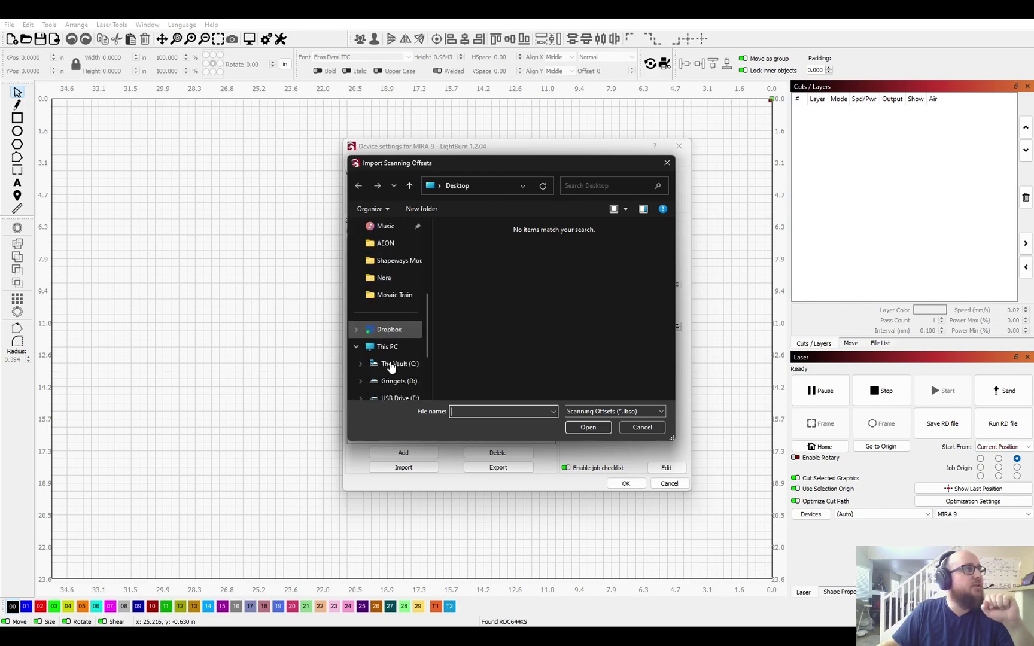
pyautogui.click(395, 294)
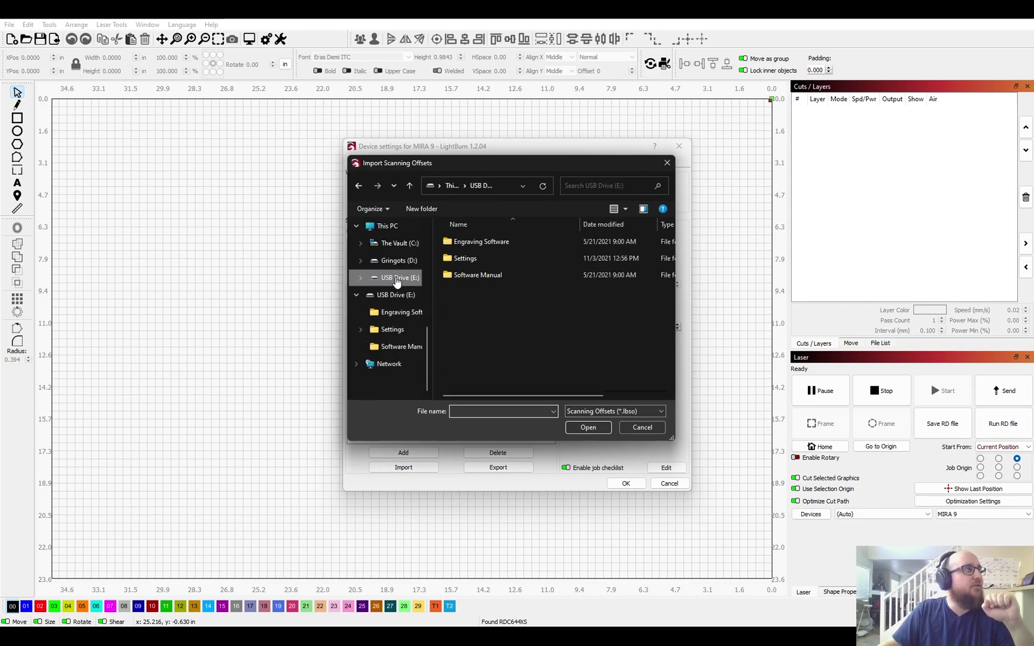
pyautogui.doubleClick(486, 256)
pyautogui.click(486, 259)
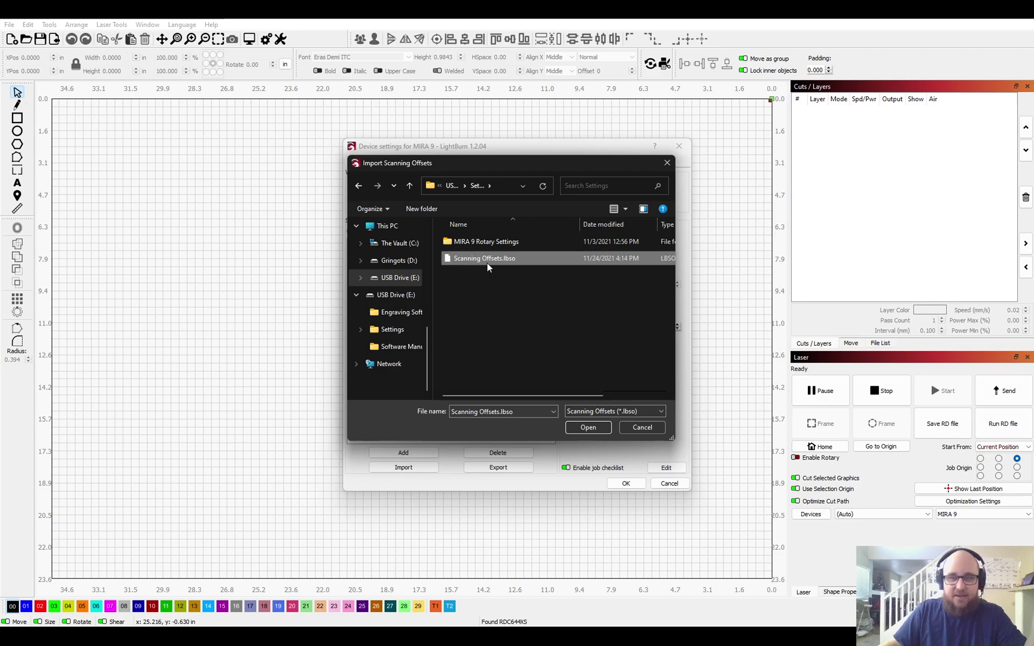
pyautogui.click(584, 427)
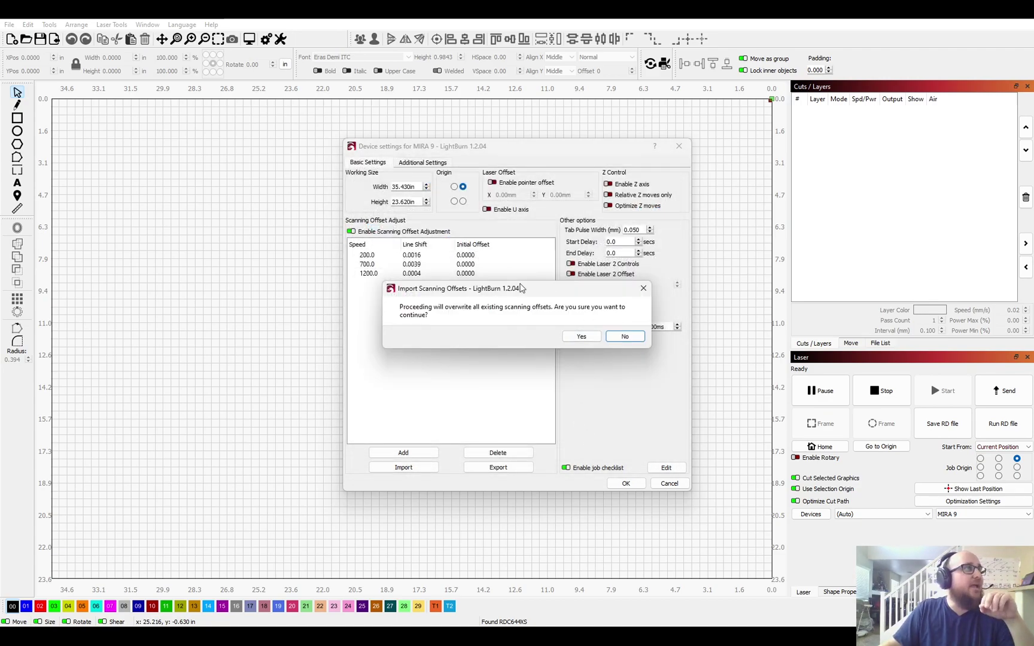
pyautogui.click(582, 337)
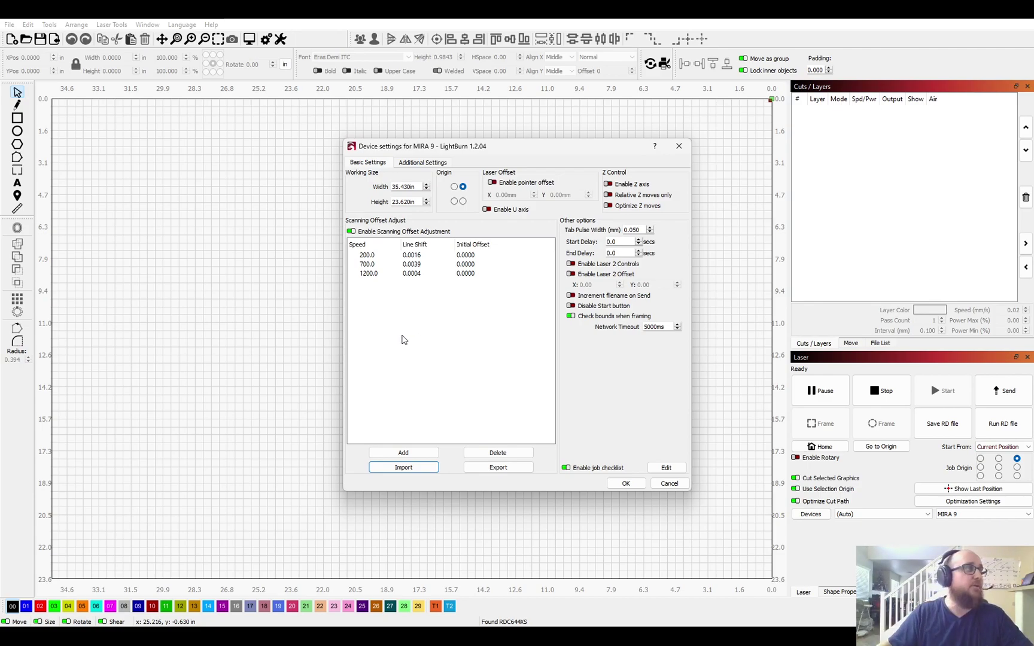
# - Add the text 'zds/lkjdalk/ajg' to the canvas and check its job preview
pyautogui.click(424, 165)
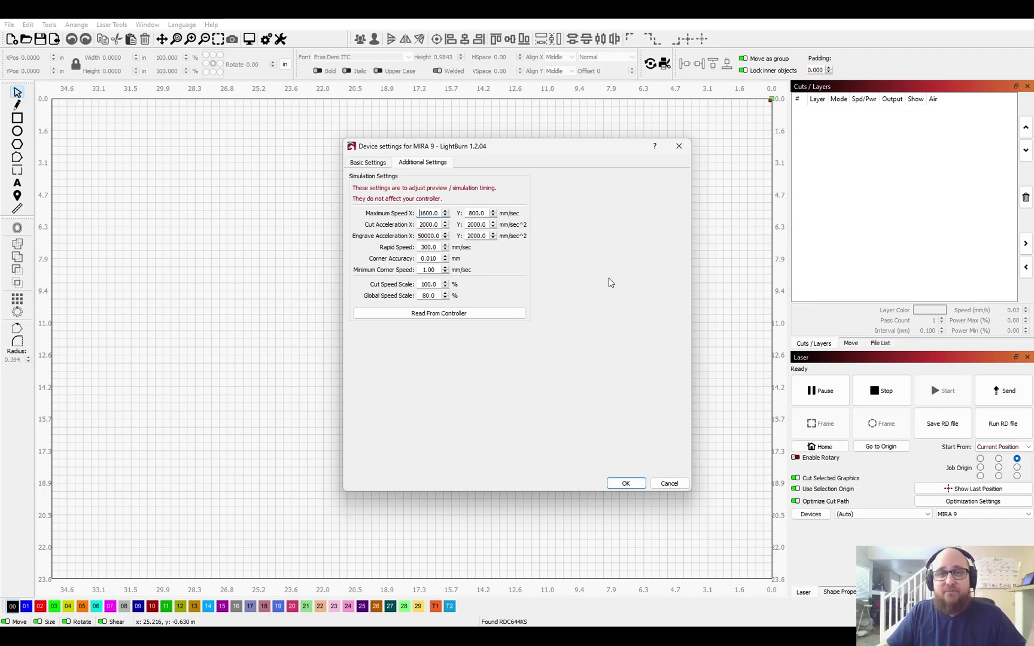
pyautogui.click(679, 146)
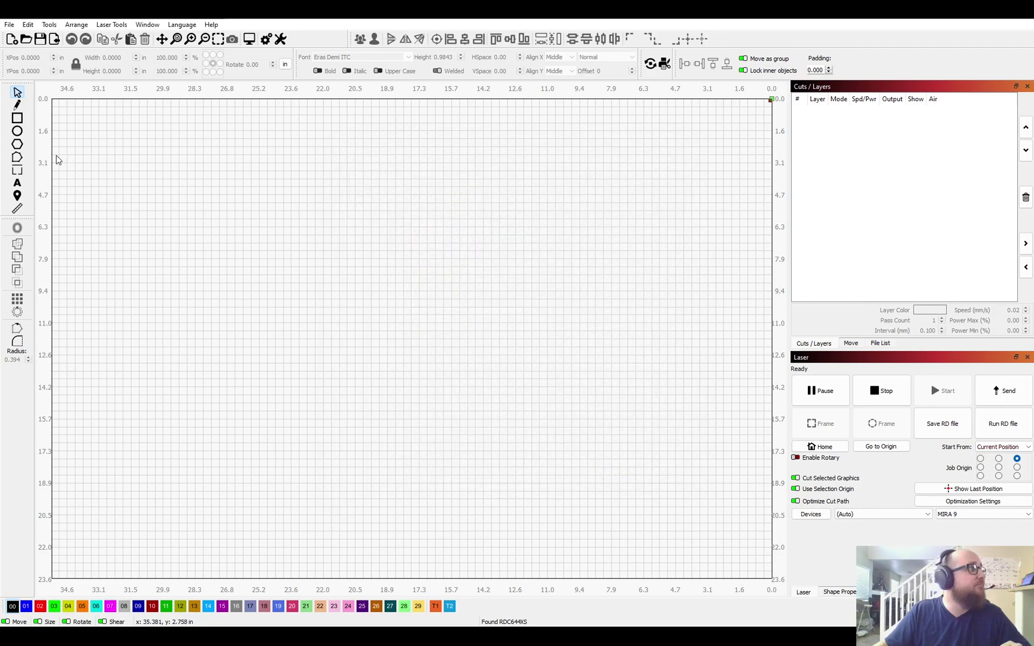
pyautogui.click(16, 182)
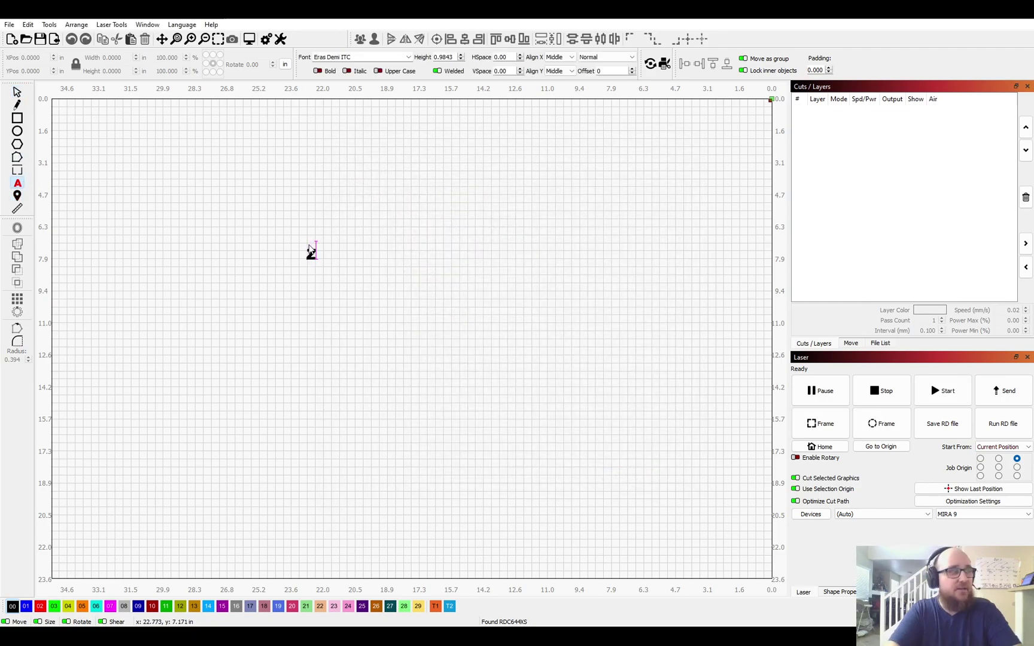
pyautogui.write('zds/lkjdalk/ajg')
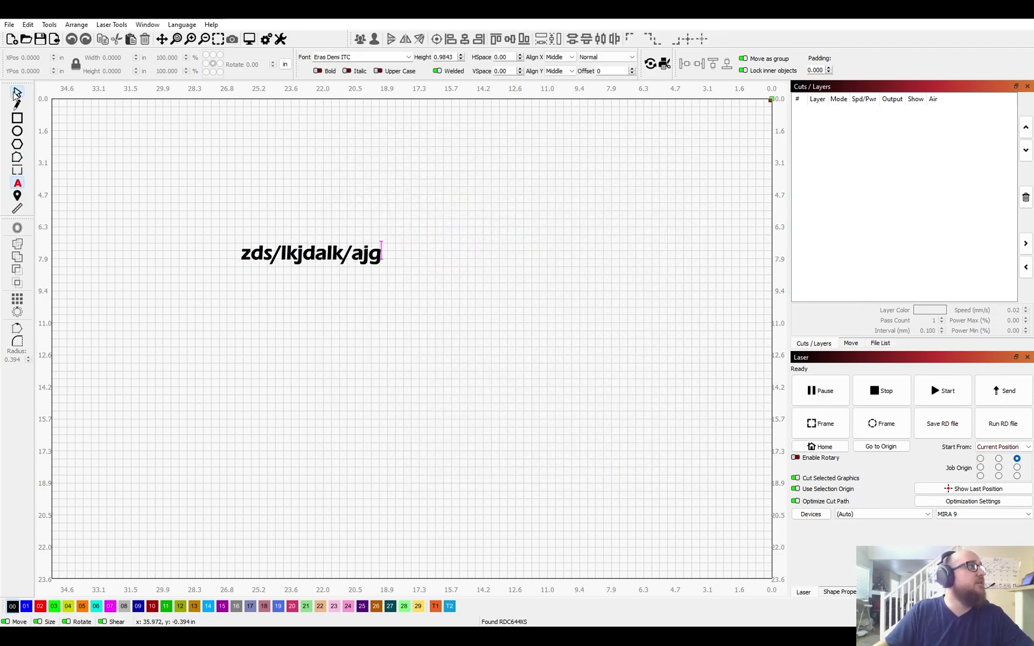
pyautogui.click(17, 93)
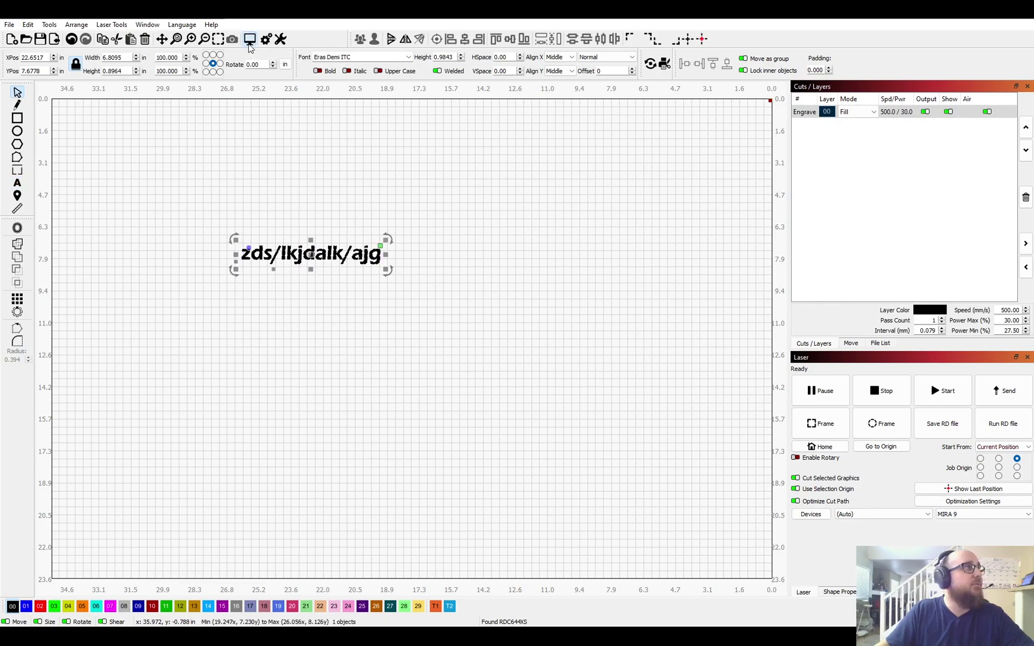
pyautogui.click(249, 40)
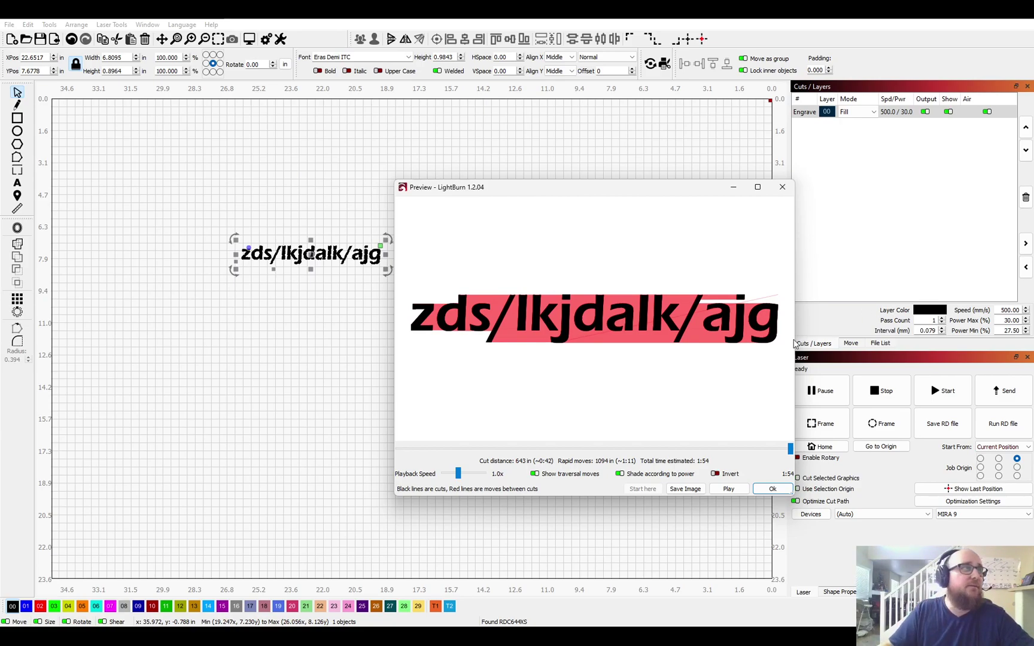
pyautogui.click(781, 187)
# - Lower the Maximum Speed X value in the MIRA 9 simulation settings
pyautogui.click(268, 39)
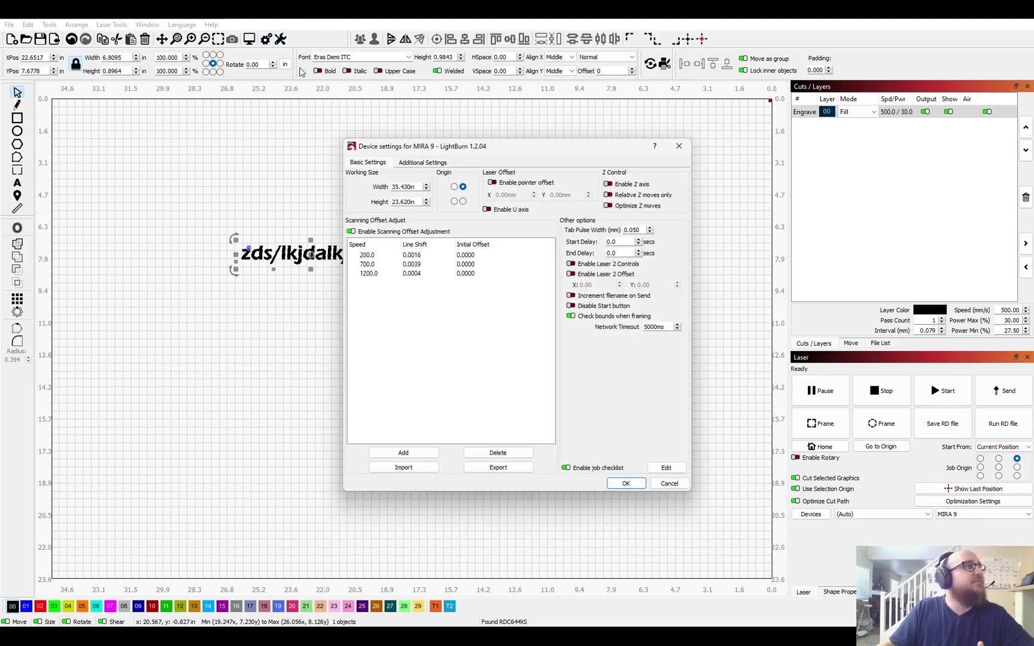
pyautogui.click(445, 164)
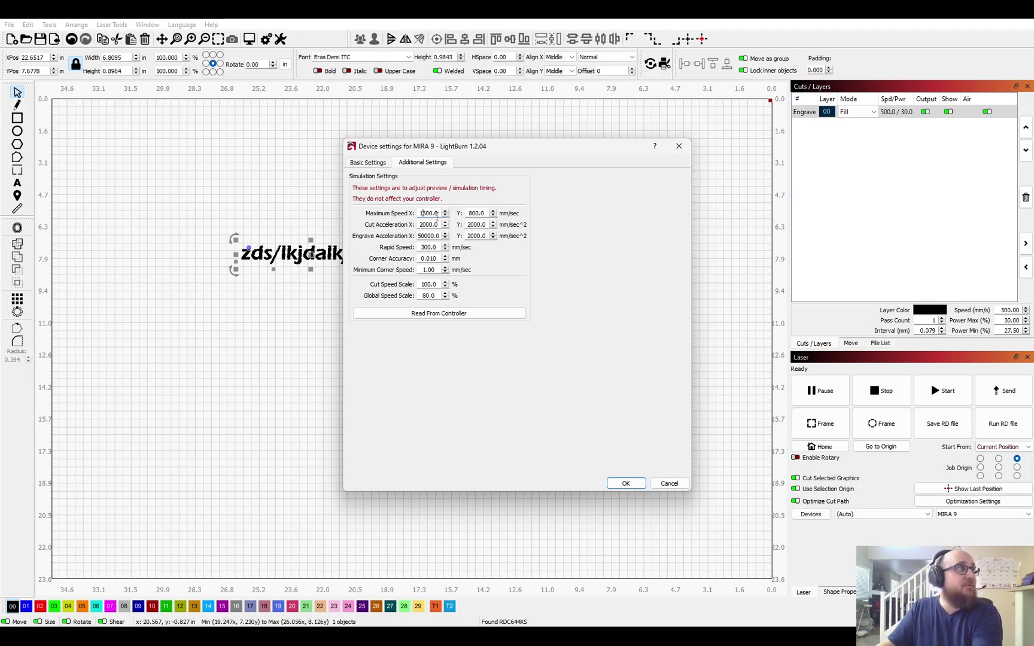
pyautogui.press('BackSpace')
pyautogui.press('Delete')
pyautogui.write('2')
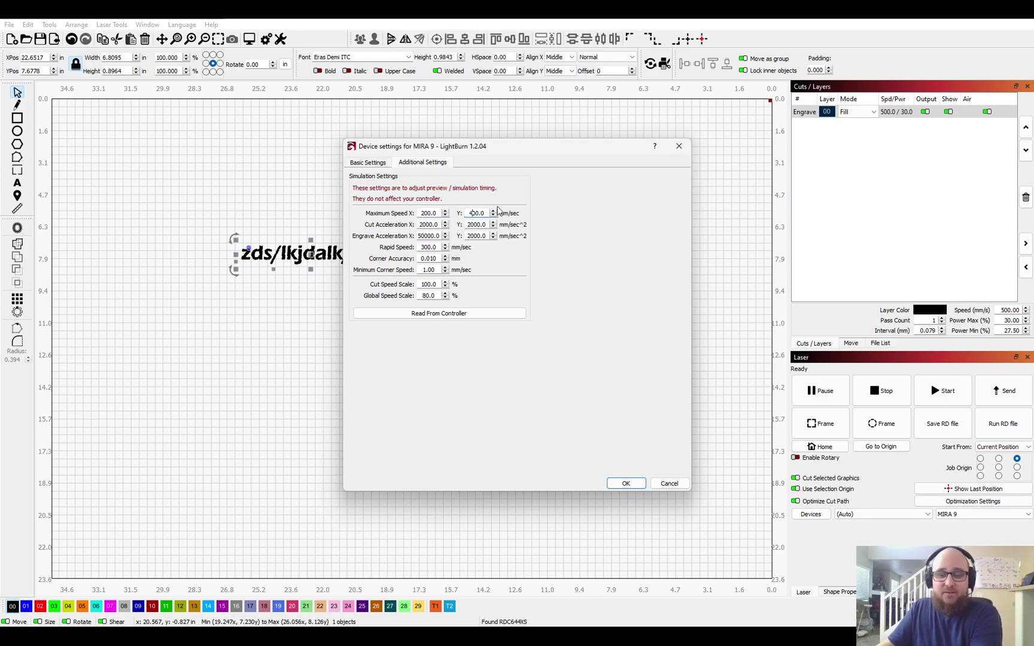
# - Reduce Engrave Acceleration Y and Cut Acceleration X/Y to 200, then preview the job at 3:57
pyautogui.click(470, 236)
pyautogui.press('Delete')
pyautogui.click(477, 224)
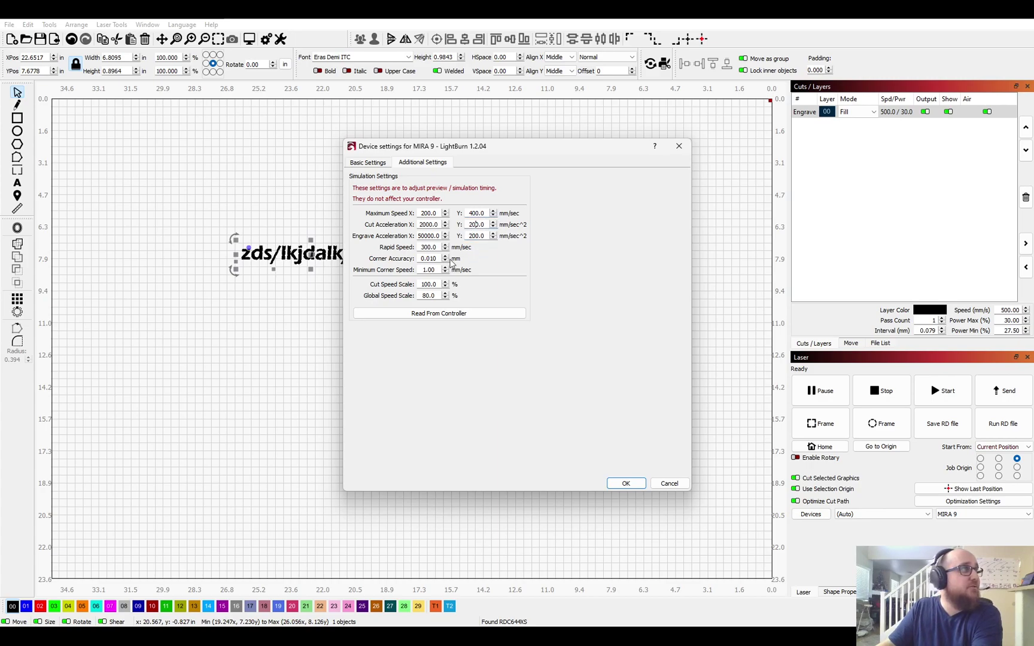
pyautogui.press('Delete')
pyautogui.click(423, 225)
pyautogui.press('Delete')
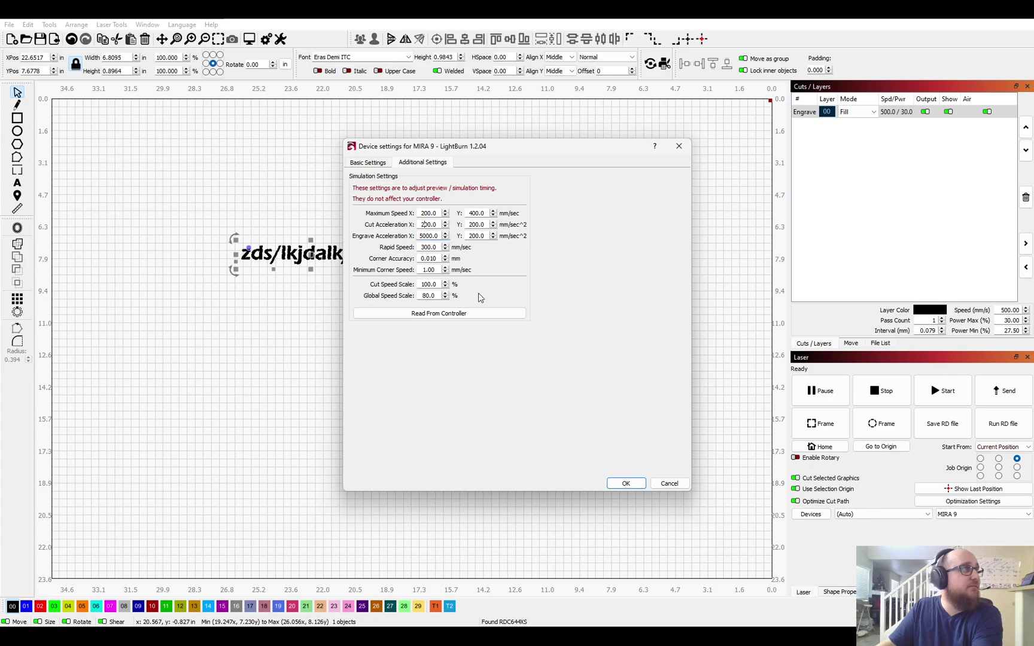
pyautogui.click(625, 483)
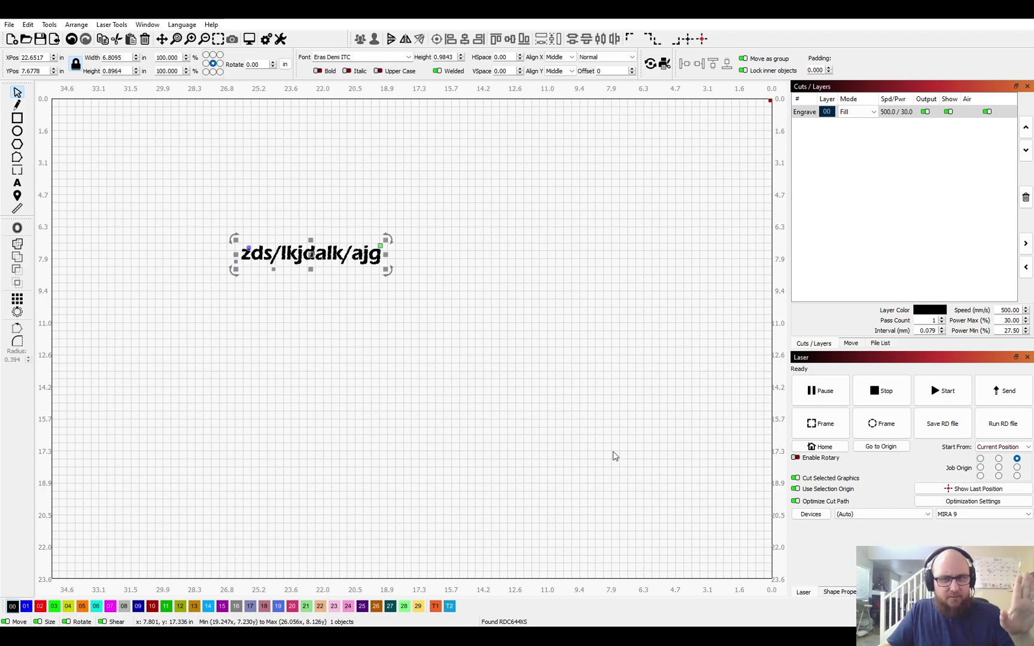
pyautogui.click(249, 40)
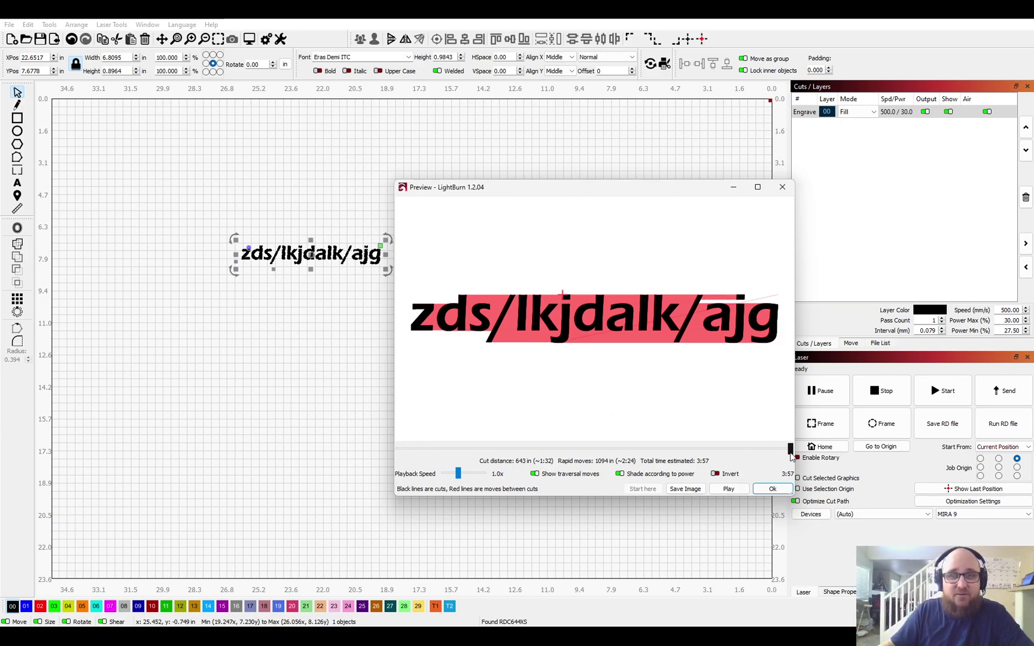
pyautogui.click(782, 187)
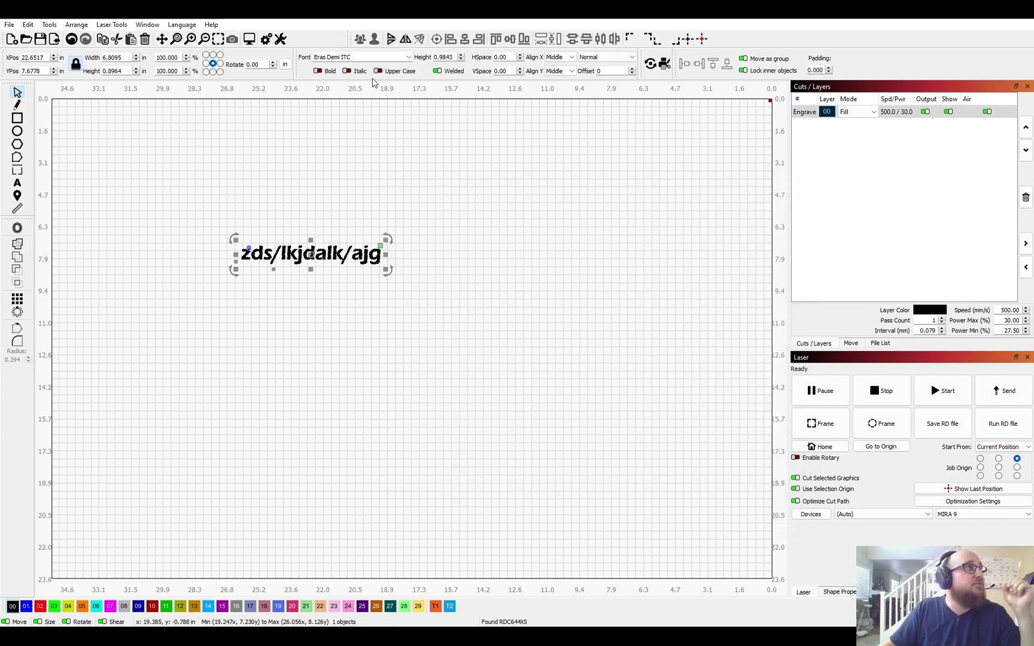
# - Read the simulation settings from the MIRA 9 controller and confirm the preview estimate returns to 1:54
pyautogui.click(281, 39)
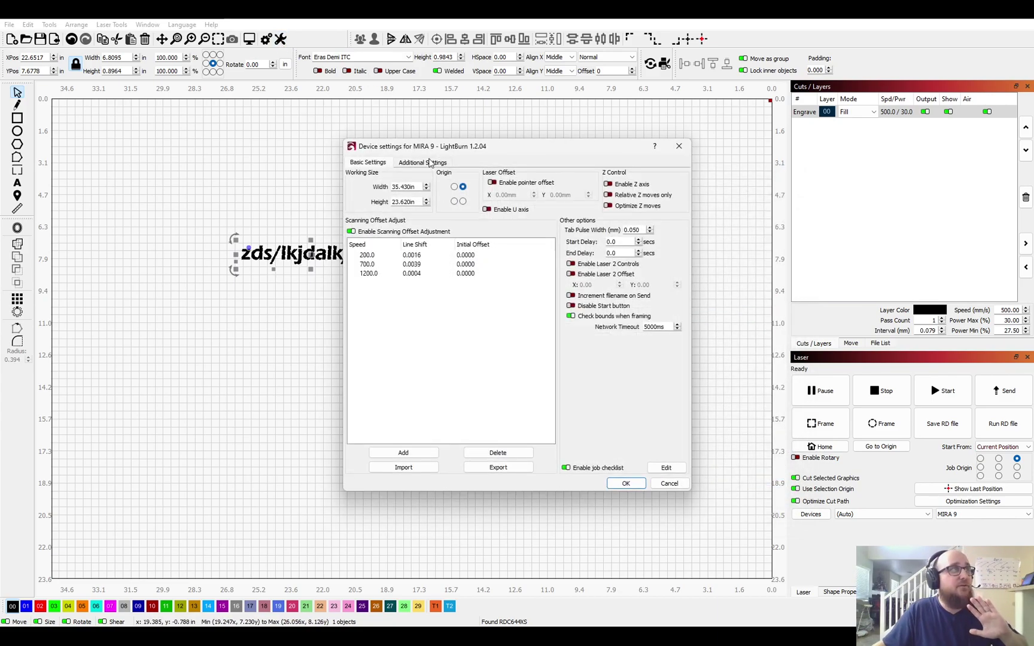
pyautogui.click(429, 163)
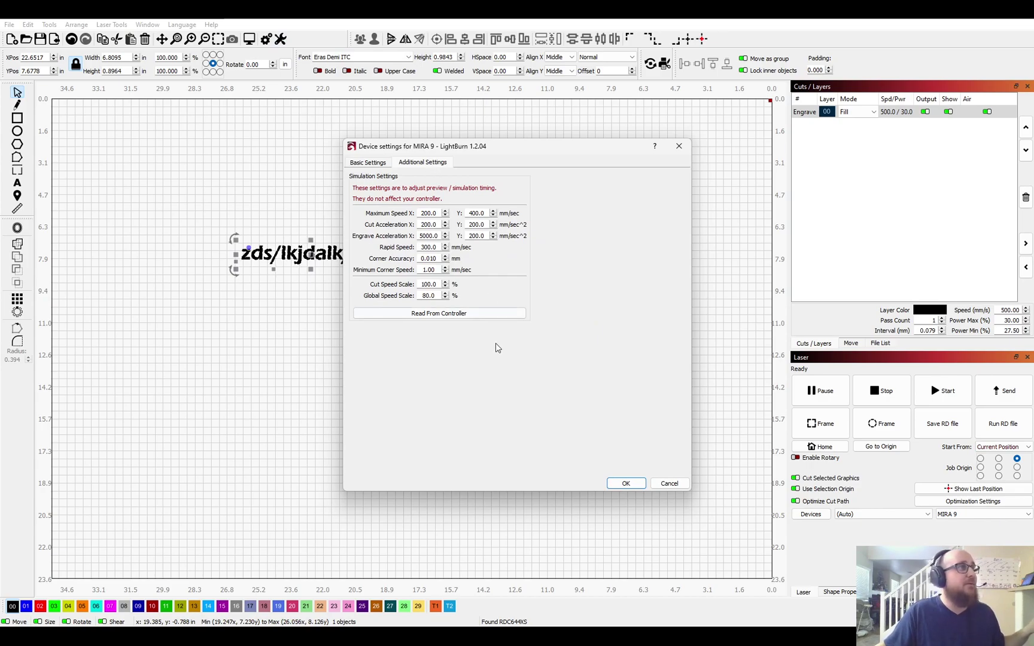
pyautogui.click(489, 318)
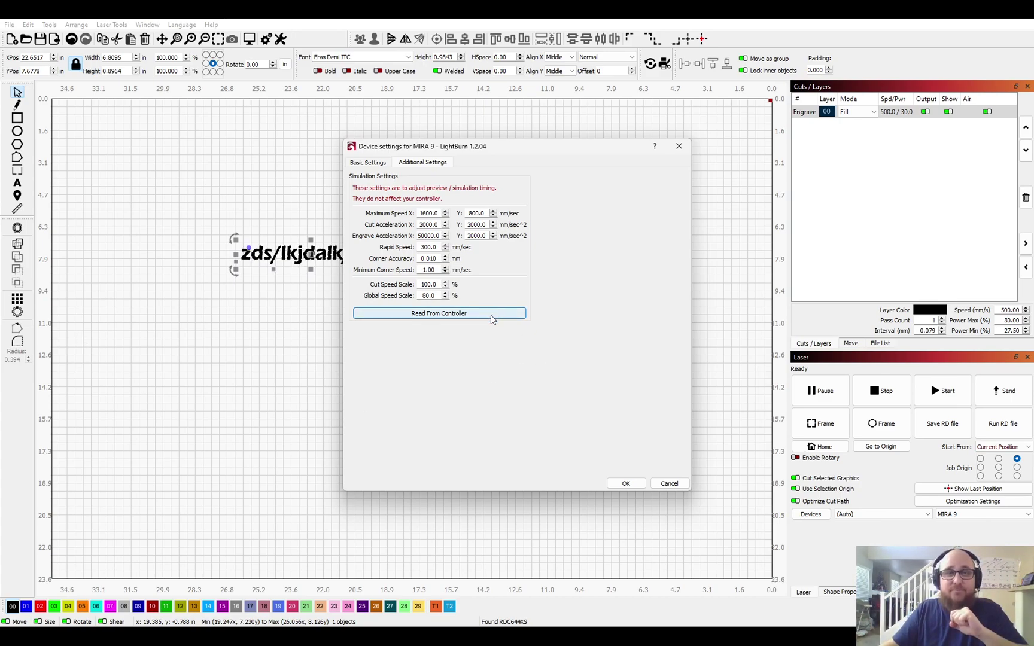
pyautogui.click(626, 484)
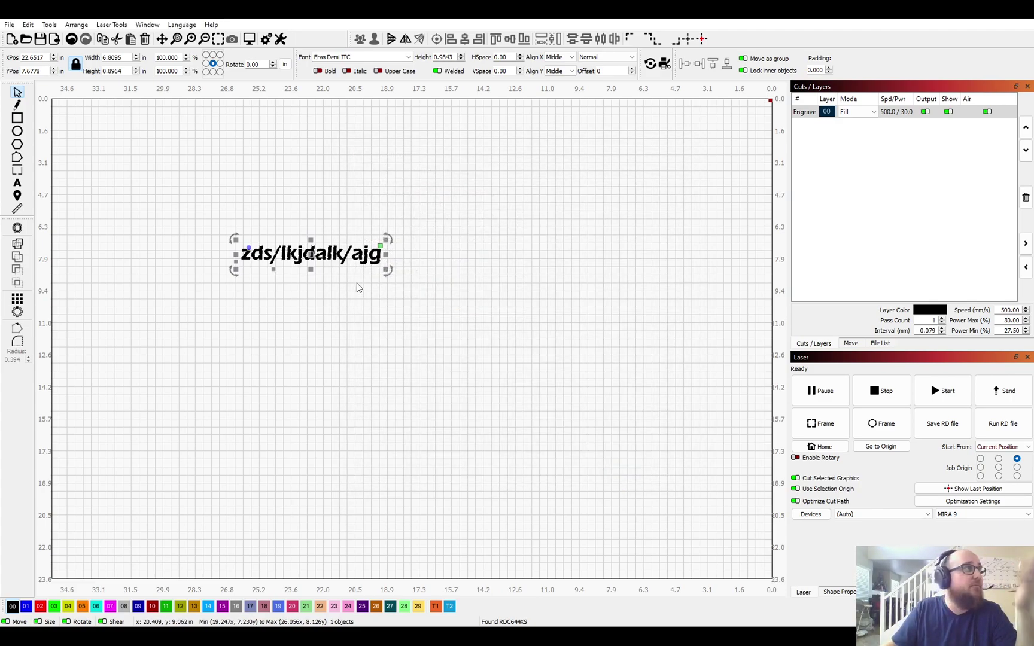
pyautogui.click(249, 40)
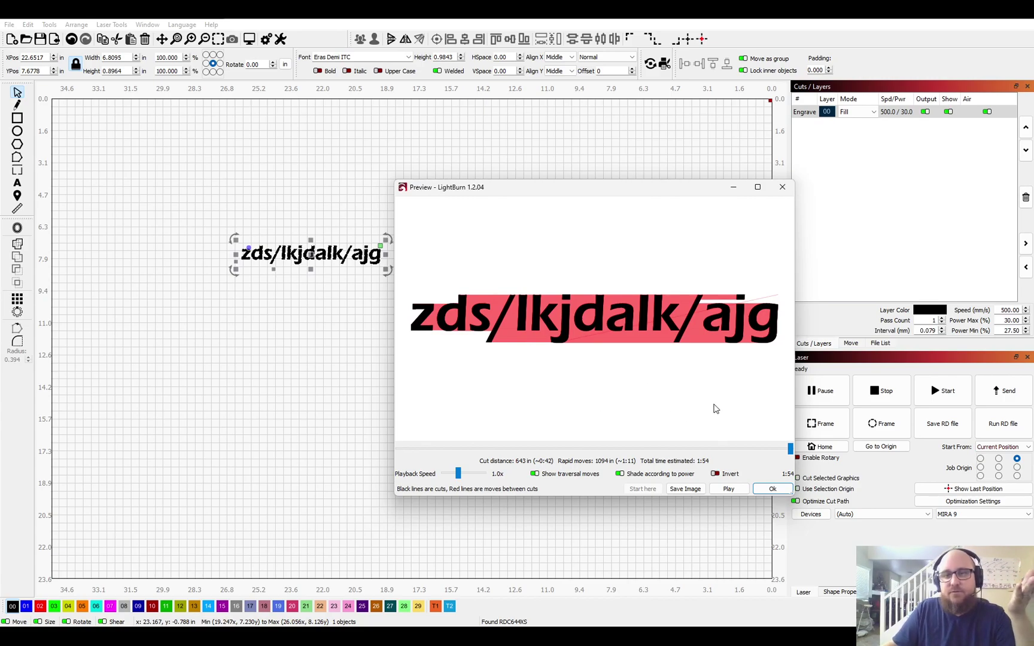
pyautogui.click(771, 488)
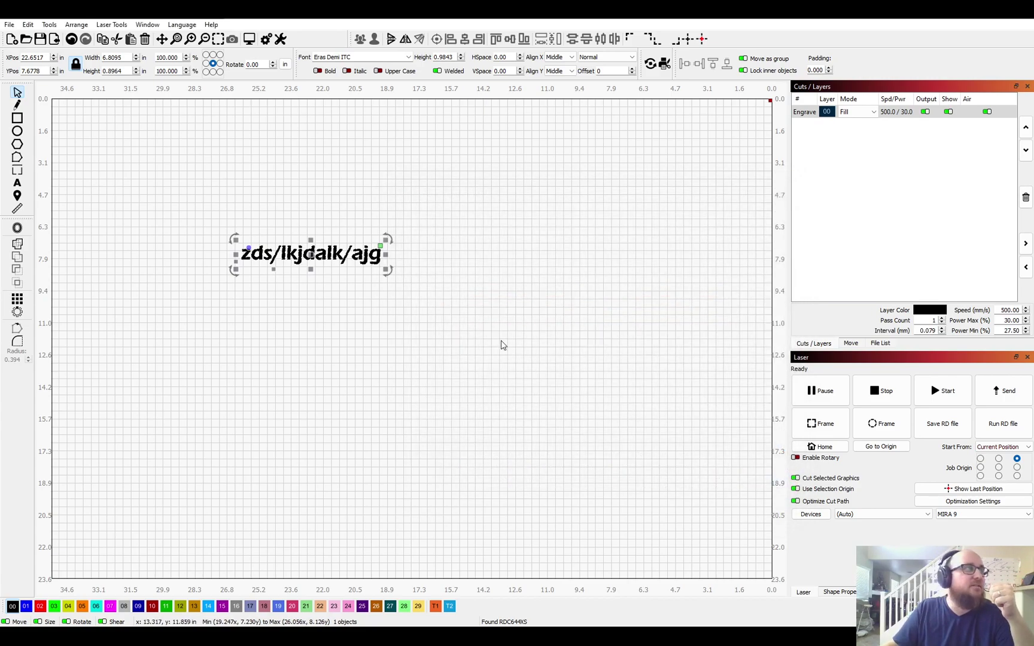